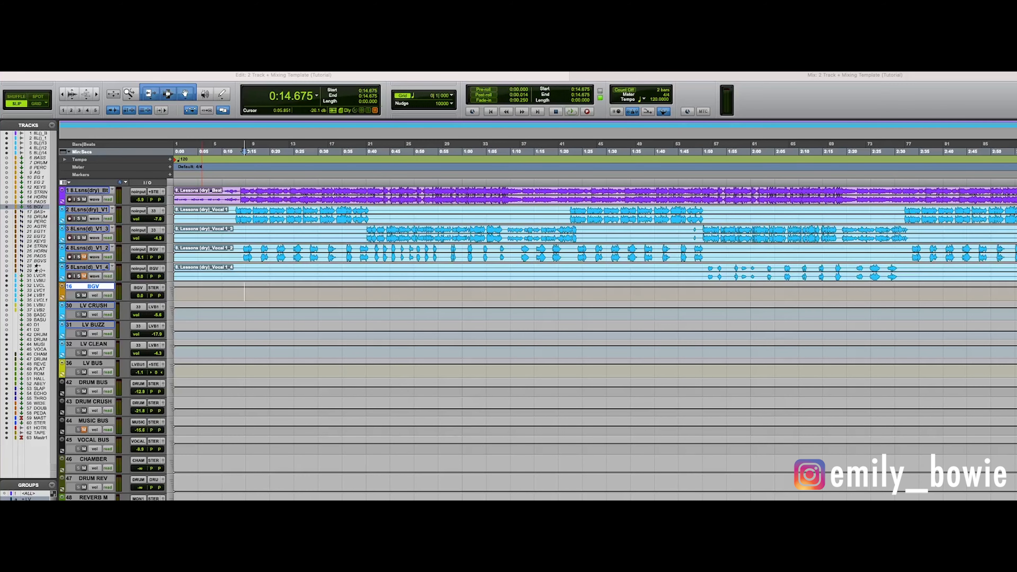
Look up the 2 Track + Mixing Template (Tutorial) session file in Finder, and select the last vocal track in Pro Tools.
{"action": "left_click", "coordinate": [186, 490]}
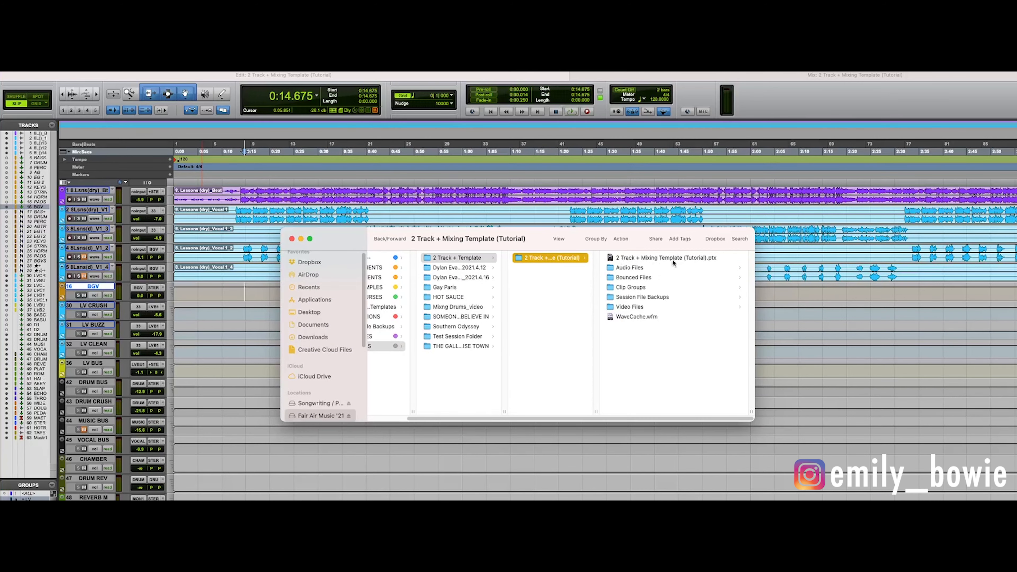
{"action": "right_click", "coordinate": [643, 260]}
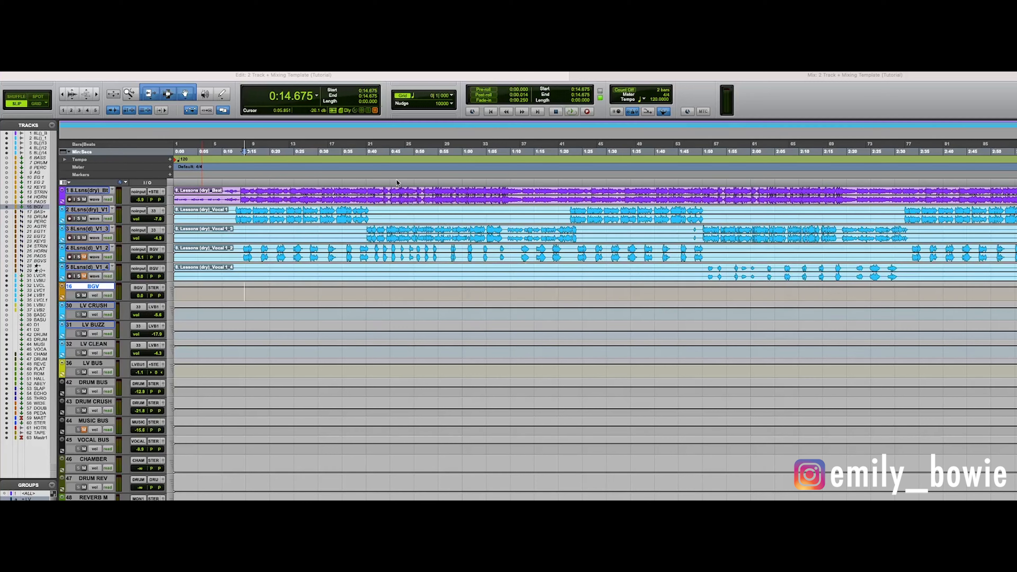
{"action": "left_click", "coordinate": [102, 268]}
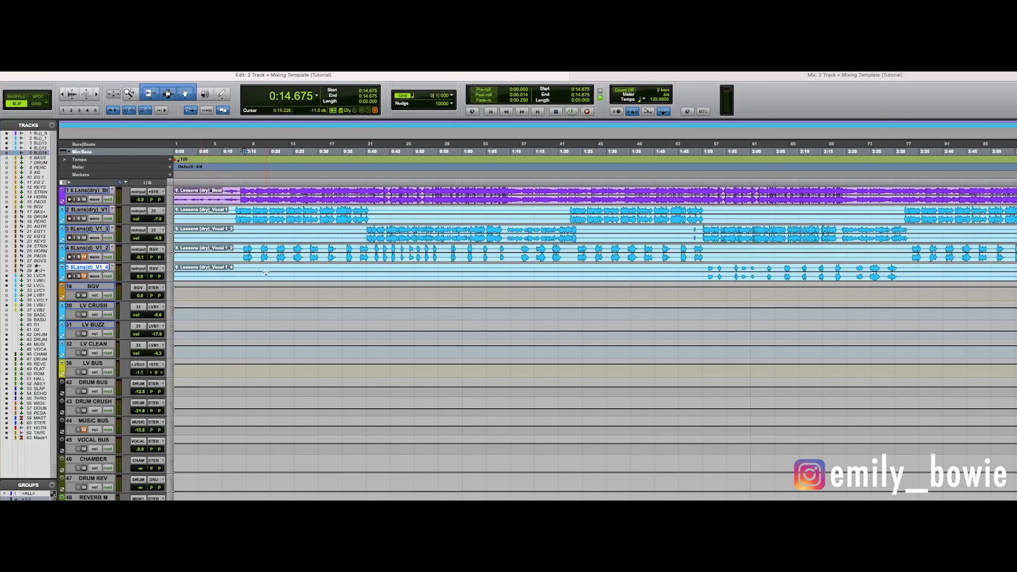
Start importing session data from 2021 MIXING TEMPLATE_UPDATED.ptx.
{"action": "left_click", "coordinate": [62, 52]}
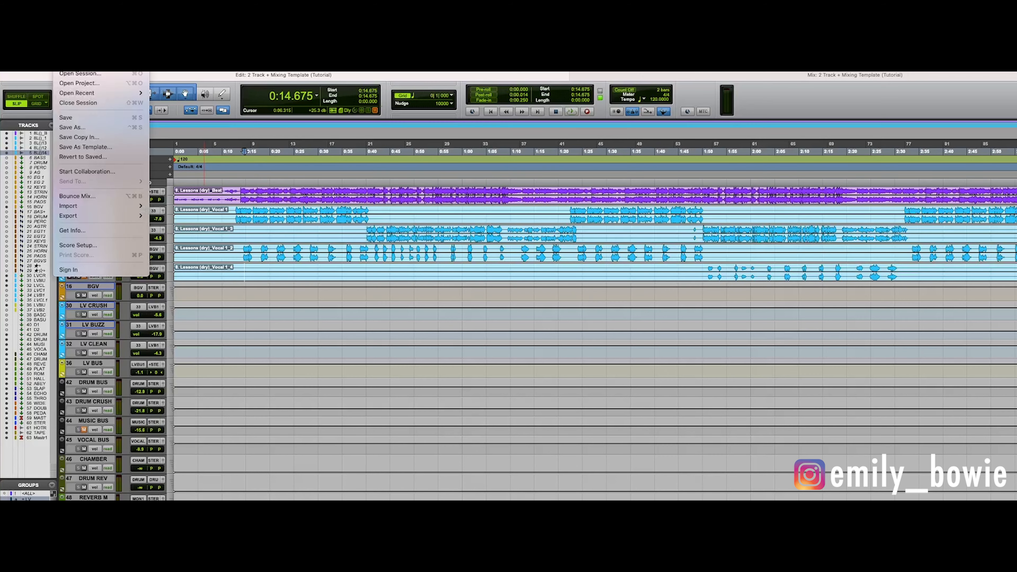
{"action": "mouse_move", "coordinate": [76, 206]}
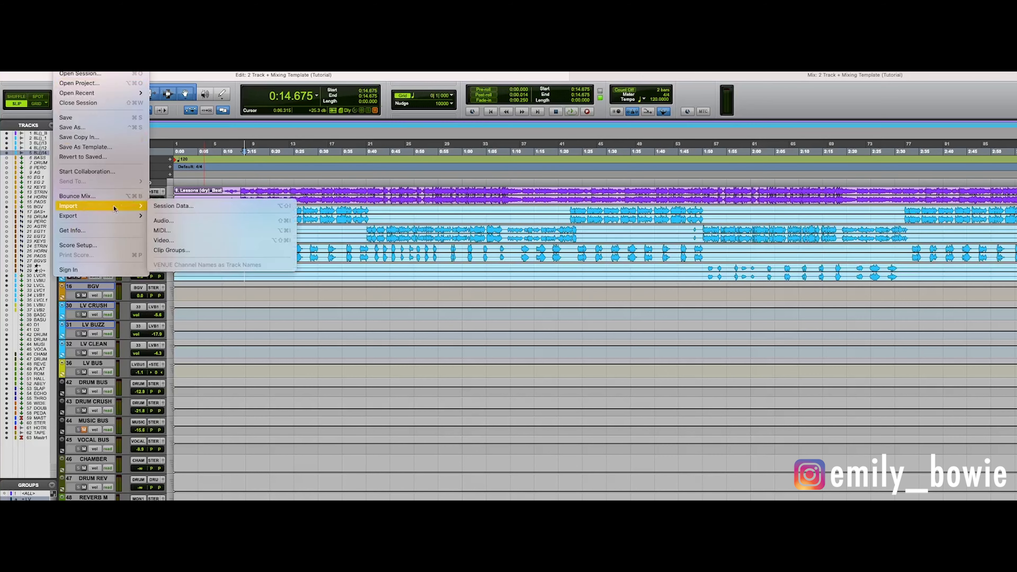
{"action": "left_click", "coordinate": [169, 206]}
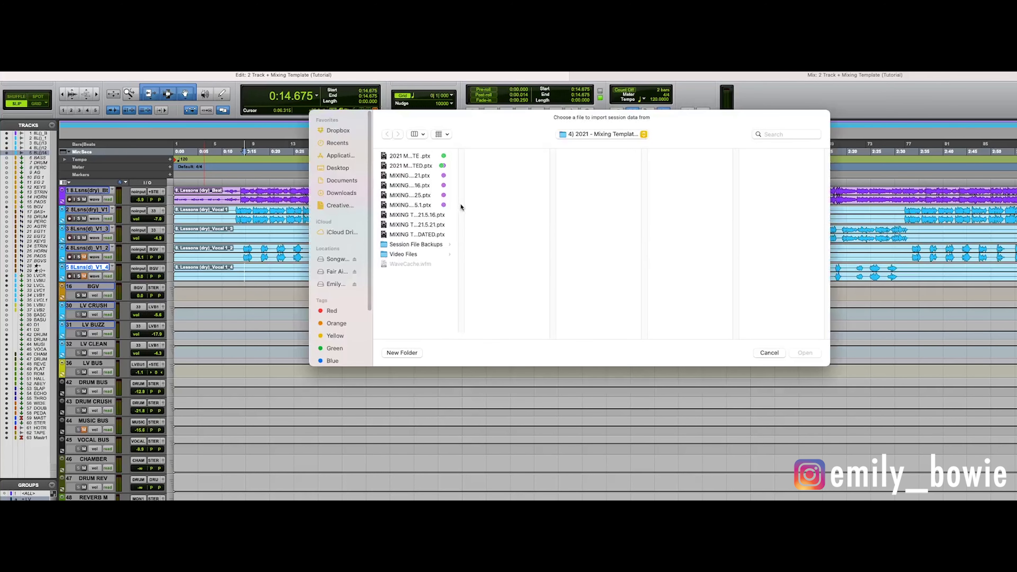
{"action": "left_click", "coordinate": [423, 167]}
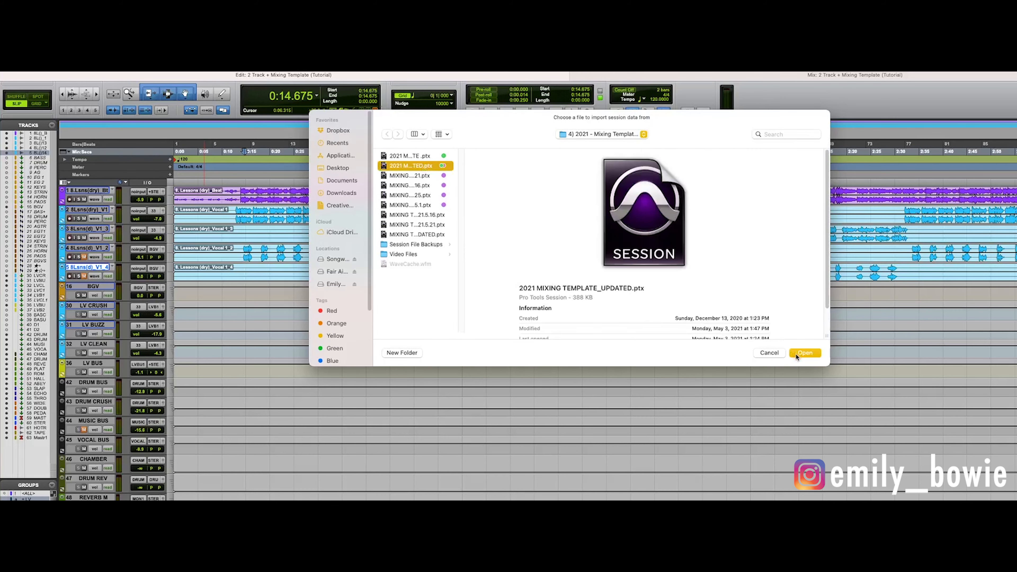
{"action": "left_click", "coordinate": [798, 354]}
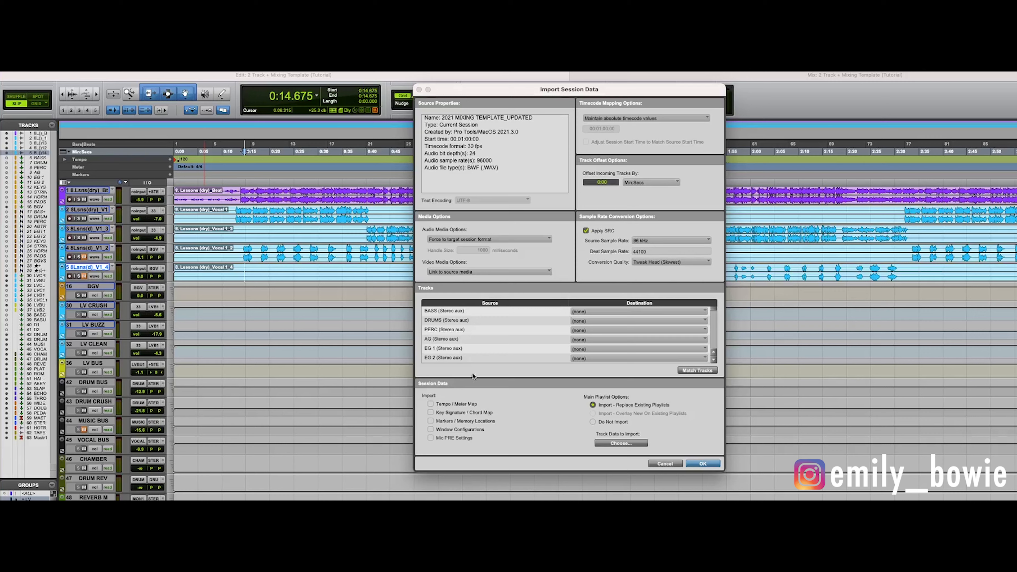
Set all of the template's source tracks to import as new tracks, and cancel the import.
{"action": "scroll", "coordinate": [466, 344], "scroll_direction": "down", "scroll_amount": 5}
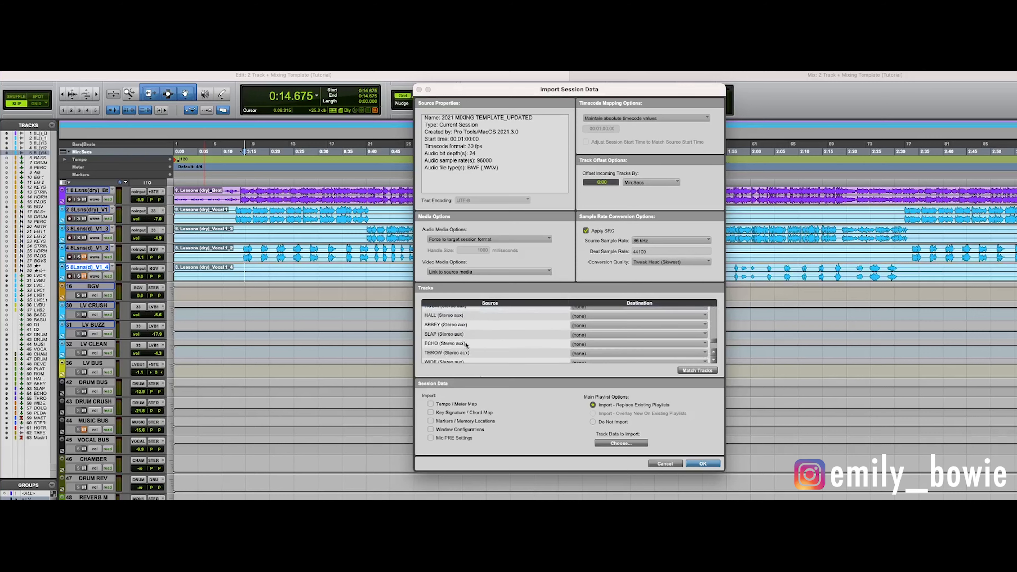
{"action": "scroll", "coordinate": [465, 344], "scroll_direction": "down", "scroll_amount": 4}
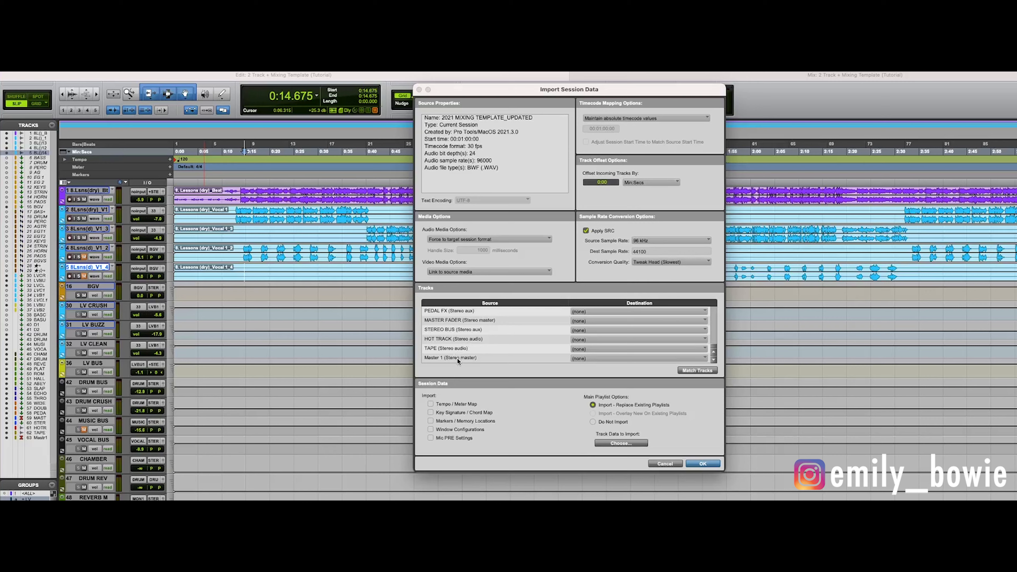
{"action": "key", "text": "super+a"}
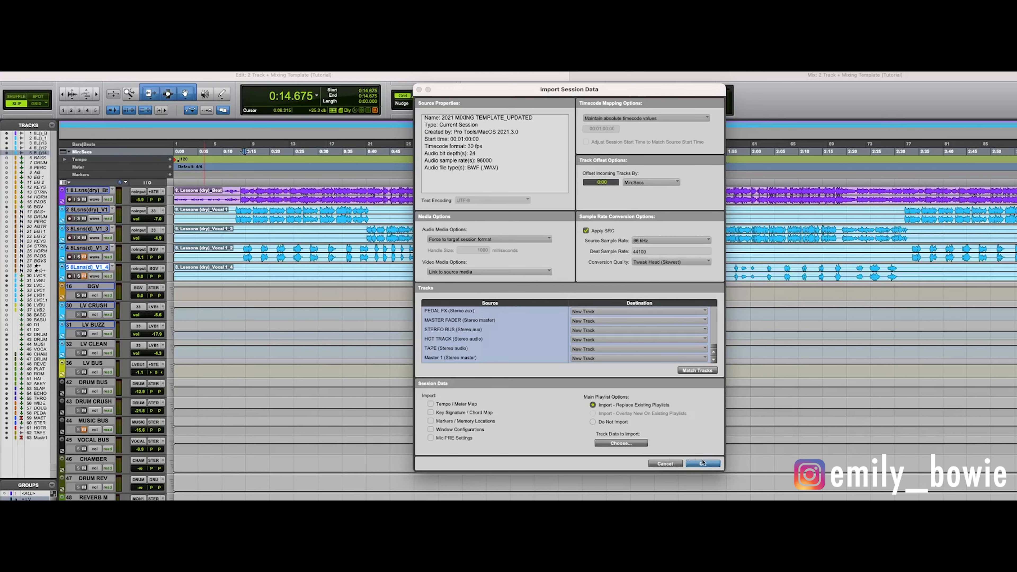
{"action": "left_click", "coordinate": [665, 464]}
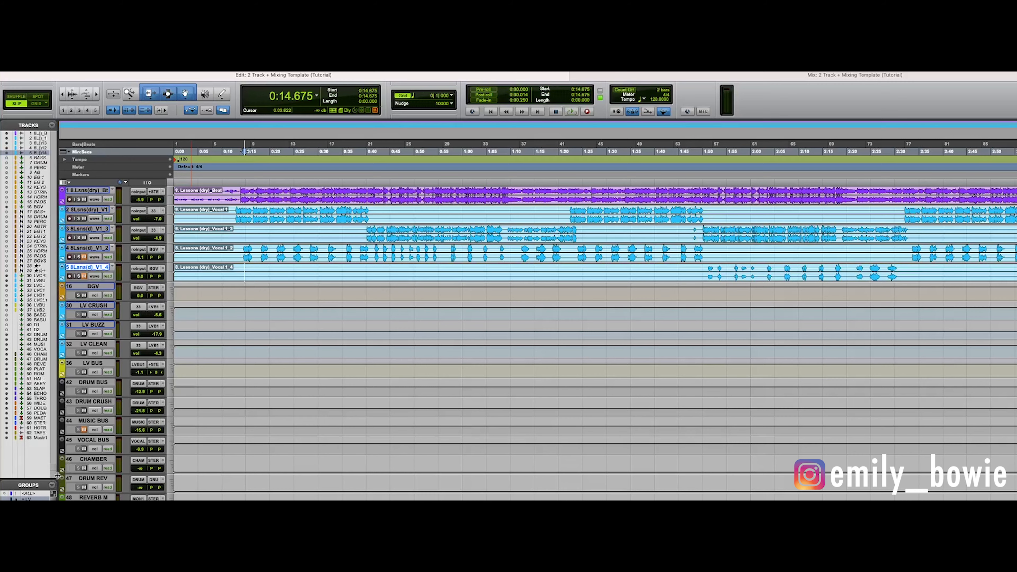
Widen the track list to fit the full track names, and check the mixer before returning to the Edit window.
{"action": "left_click_drag", "start_coordinate": [57, 473], "coordinate": [84, 474]}
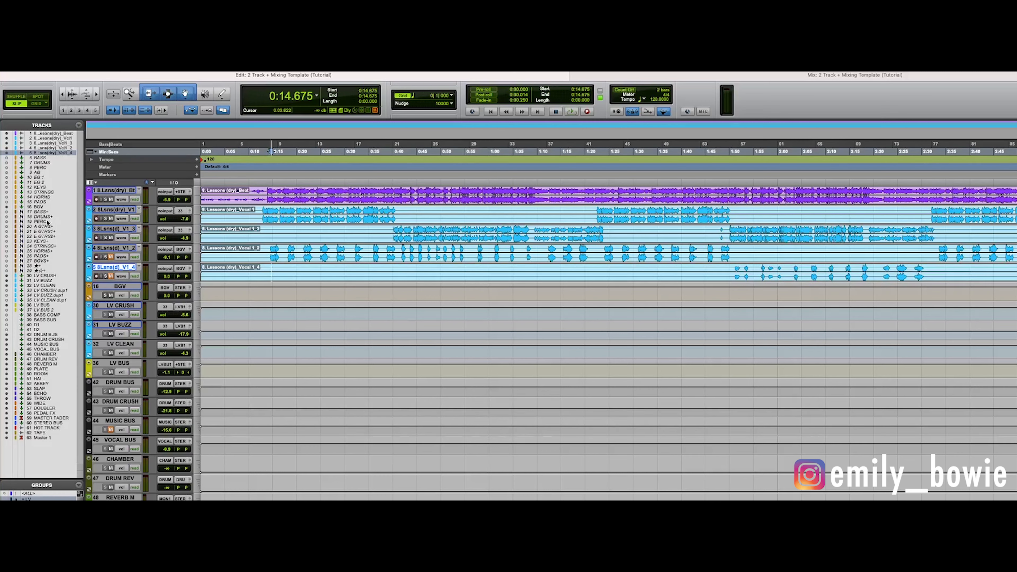
{"action": "key", "text": "super+equal"}
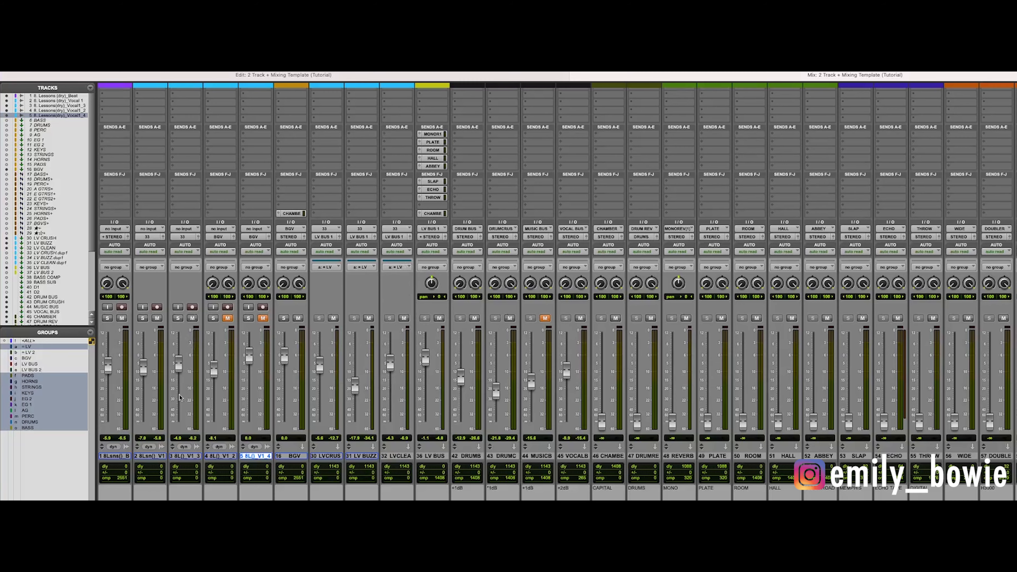
{"action": "key", "text": "super+equal"}
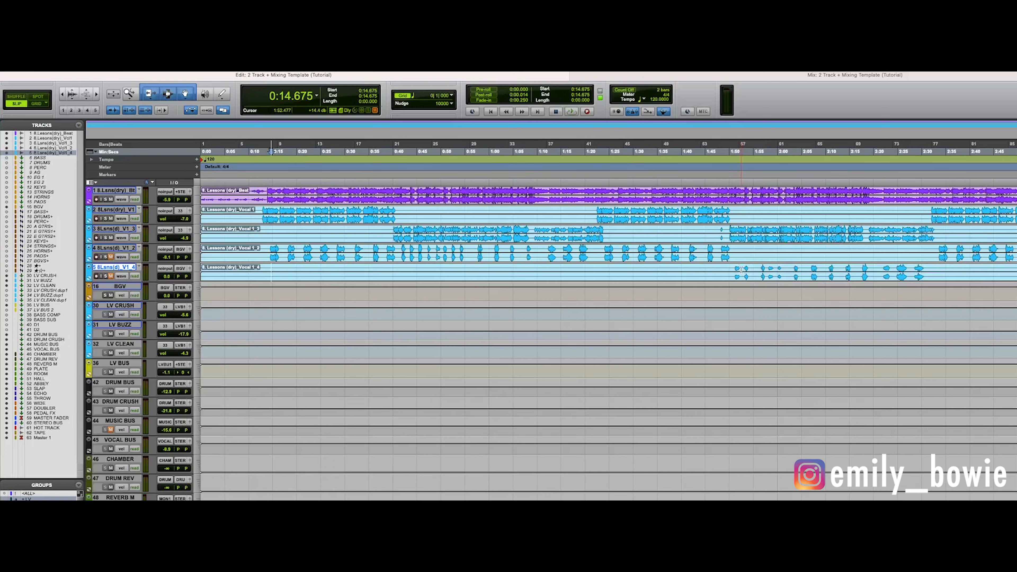
Mute the Vocal 1 and Vocal 1_3 tracks in the Mix window, leaving only the beat to play.
{"action": "key", "text": "super+equal"}
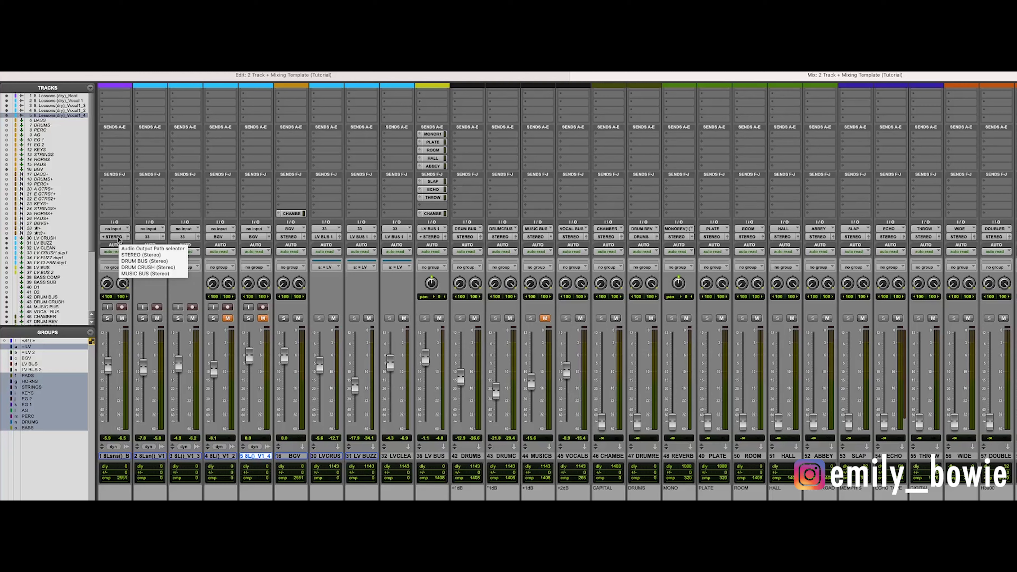
{"action": "left_click", "coordinate": [157, 318]}
{"action": "left_click", "coordinate": [192, 318]}
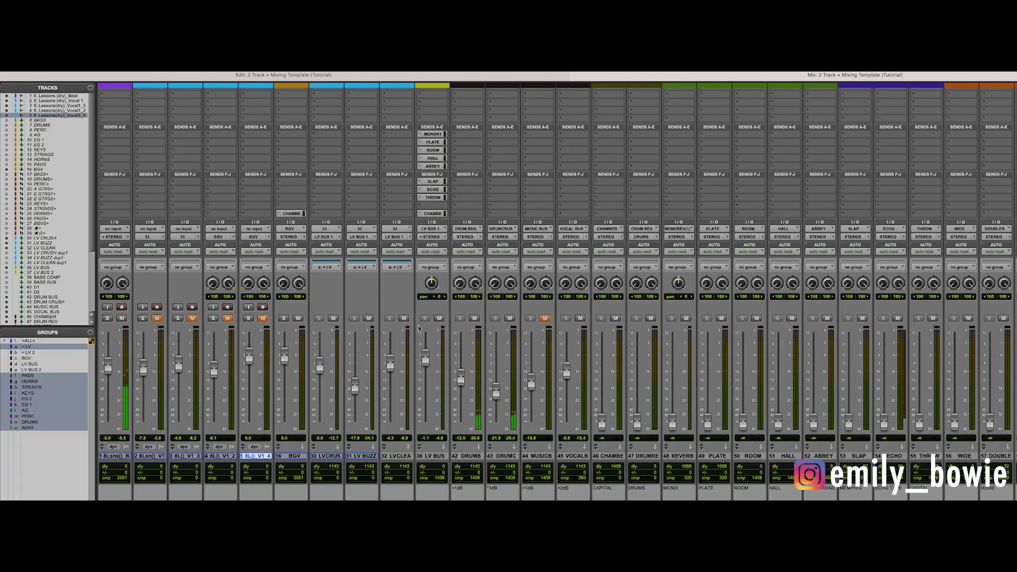
Compare the beat with DRUM BUS and DRUM CRUSH muted and unmuted, and with MUSIC BUS switched in and out.
{"action": "left_click", "coordinate": [473, 318]}
{"action": "left_click", "coordinate": [510, 318]}
{"action": "left_click", "coordinate": [509, 318]}
{"action": "left_click", "coordinate": [474, 319]}
{"action": "left_click", "coordinate": [545, 318]}
{"action": "left_click", "coordinate": [545, 318]}
{"action": "left_click", "coordinate": [545, 318]}
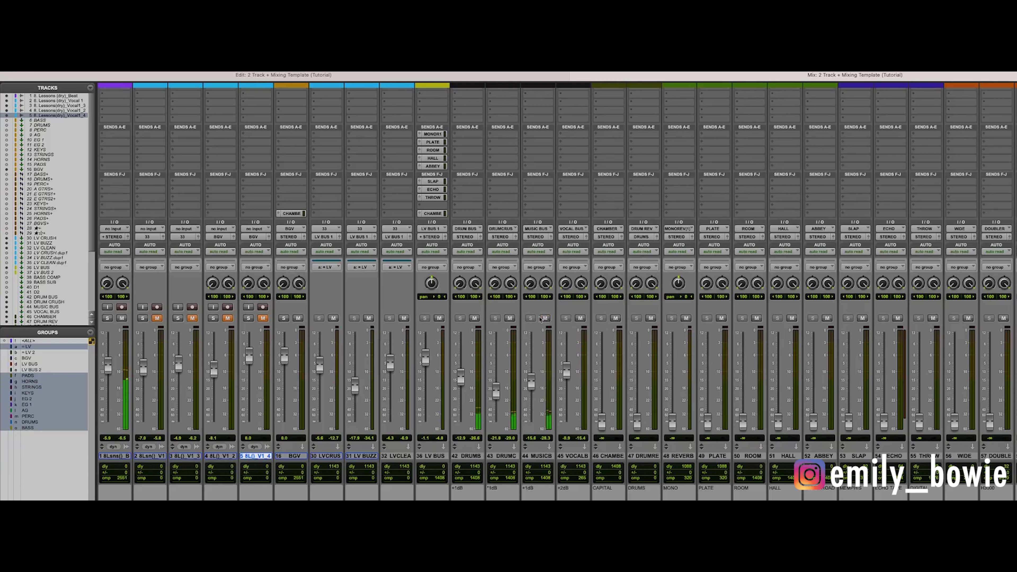
Listen to the beat without DRUM CRUSH and DRUM BUS, unmute both again, and mute MUSIC BUS.
{"action": "left_click", "coordinate": [509, 319]}
{"action": "left_click", "coordinate": [473, 318]}
{"action": "left_click", "coordinate": [474, 319]}
{"action": "left_click", "coordinate": [509, 318]}
{"action": "left_click", "coordinate": [545, 318]}
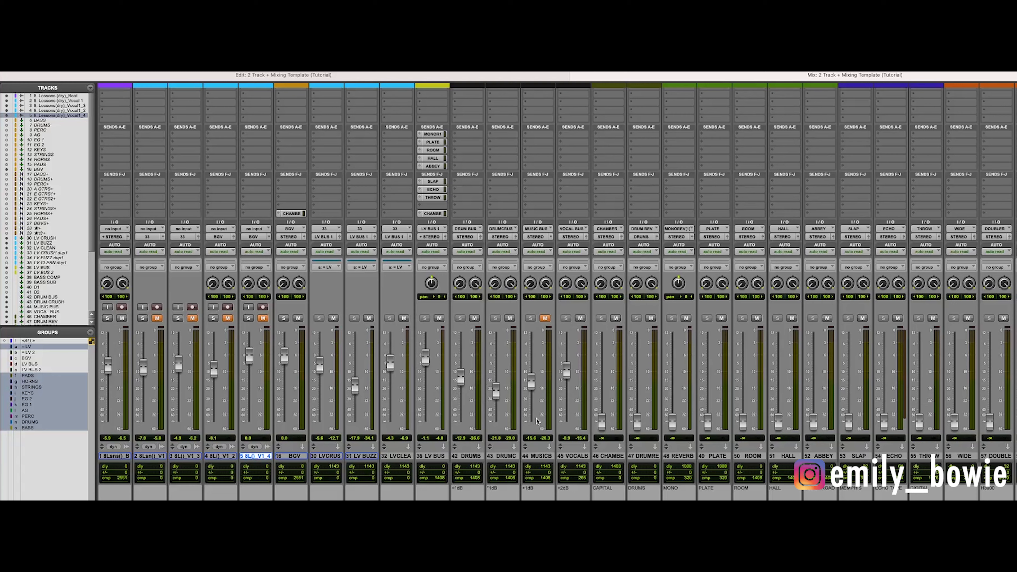
Inspect the compressors on DRUM BUS, DRUM CRUSH and MUSIC BUS, and watch the DRUM BUS Neve 33609's gain reduction during playback.
{"action": "scroll", "coordinate": [538, 315], "scroll_direction": "up", "scroll_amount": 3}
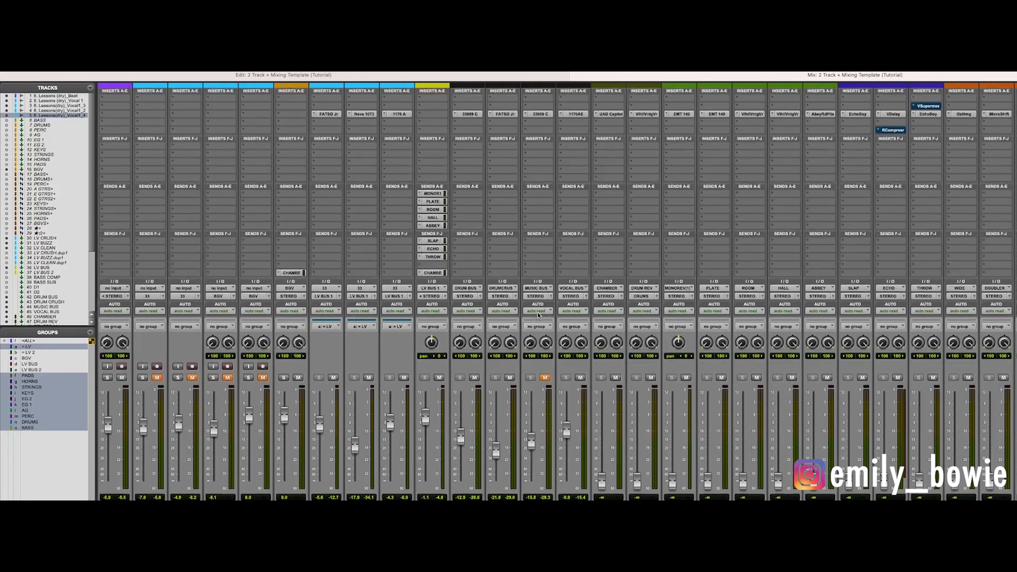
{"action": "left_click", "coordinate": [468, 114]}
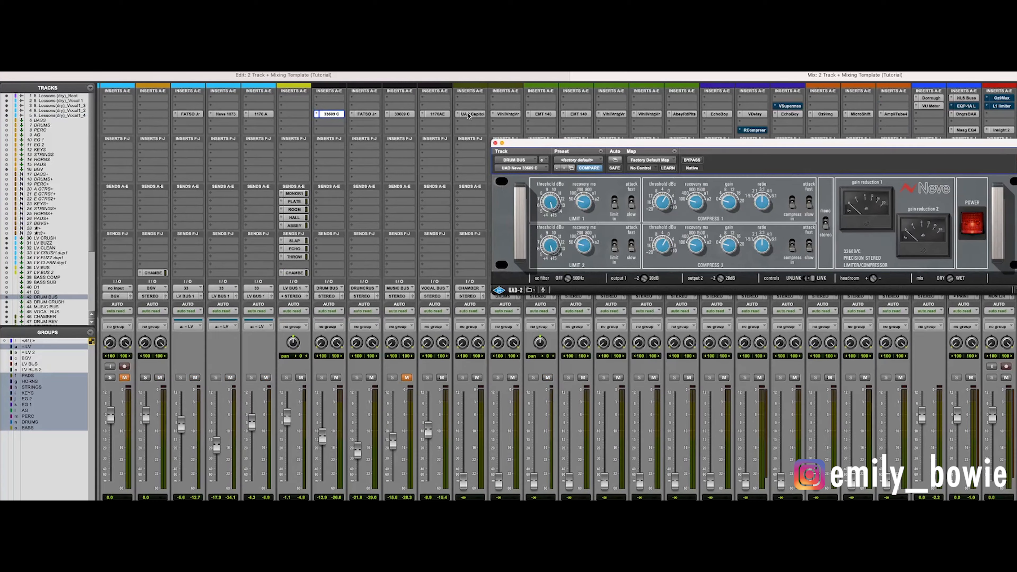
{"action": "left_click", "coordinate": [364, 113]}
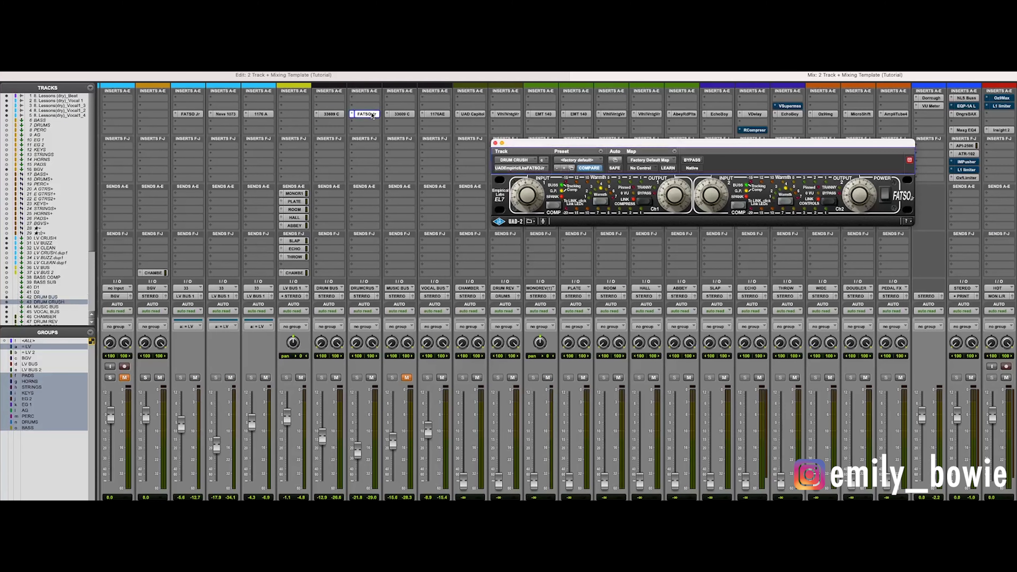
{"action": "left_click", "coordinate": [399, 115]}
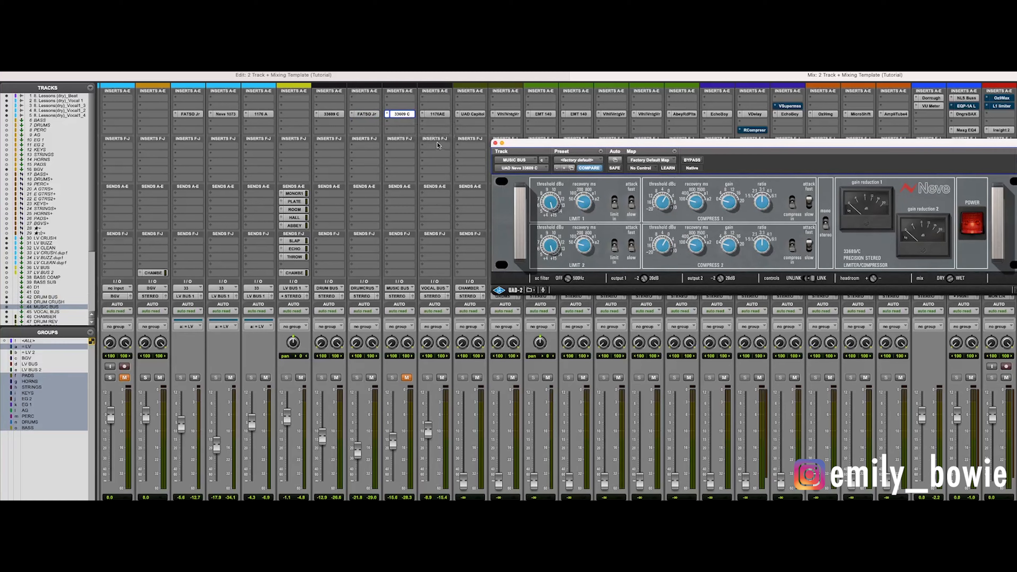
{"action": "left_click", "coordinate": [332, 113]}
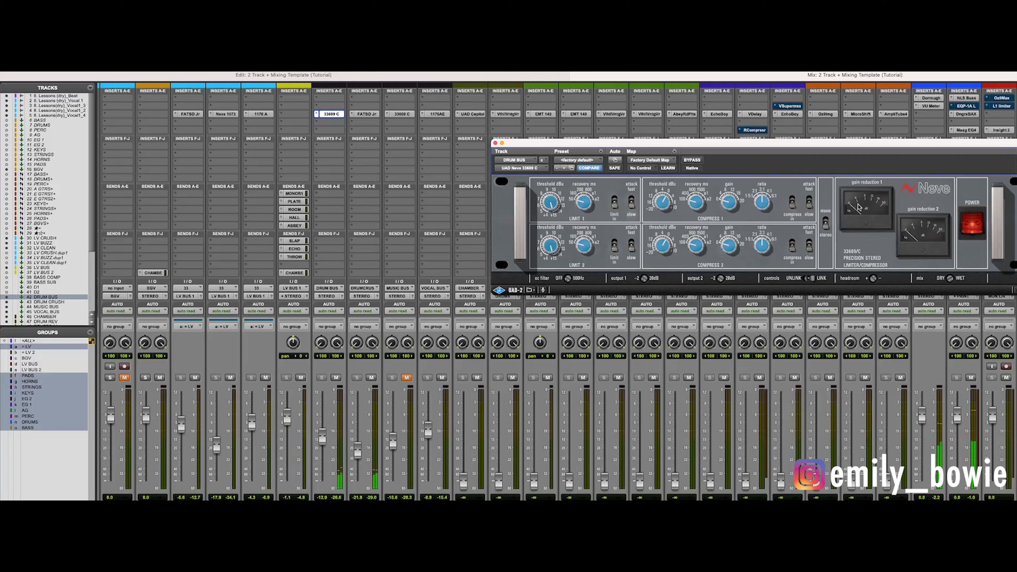
Examine the FATSO Jr on DRUM CRUSH during playback and close it, and look at the MUSIC BUS 33609 C insert.
{"action": "scroll", "coordinate": [632, 380], "scroll_direction": "left", "scroll_amount": 2}
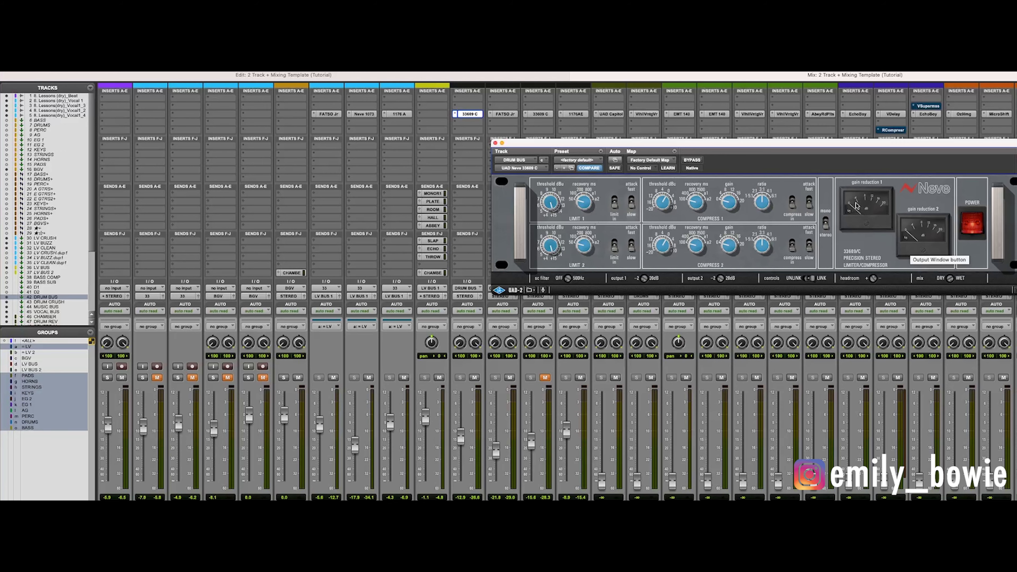
{"action": "left_click", "coordinate": [505, 114]}
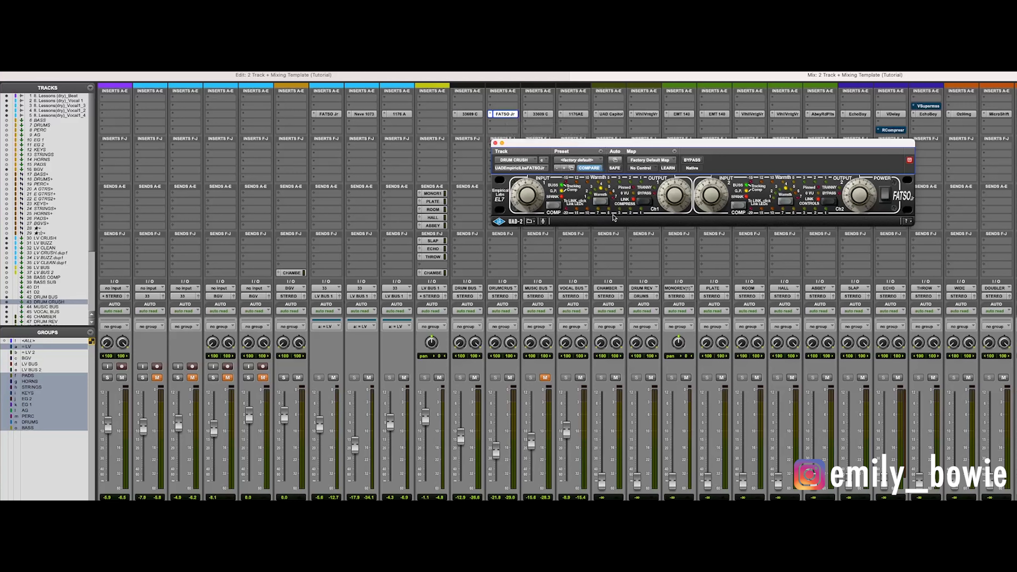
{"action": "key", "text": "space"}
{"action": "left_click", "coordinate": [495, 143]}
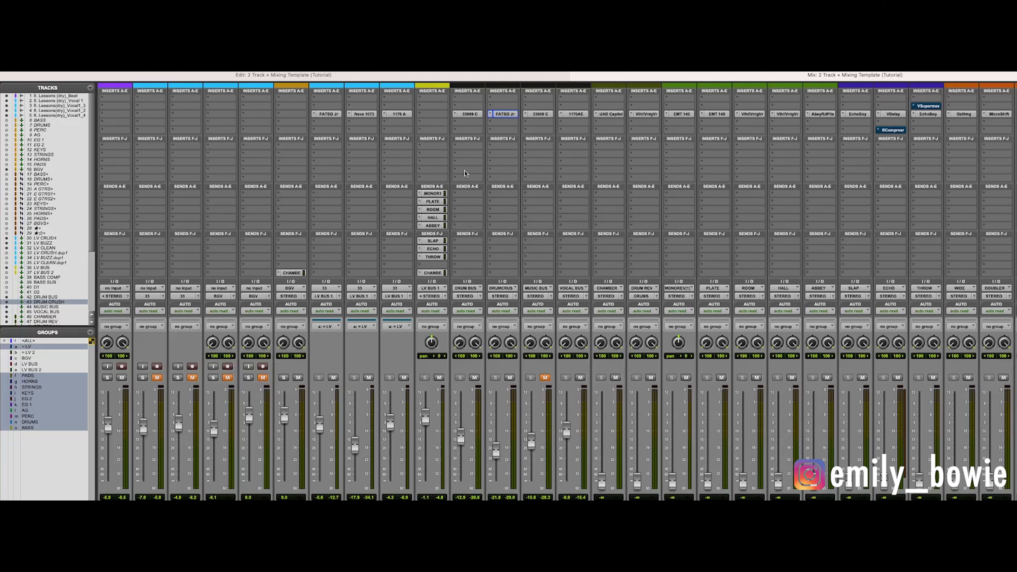
{"action": "left_click", "coordinate": [547, 116]}
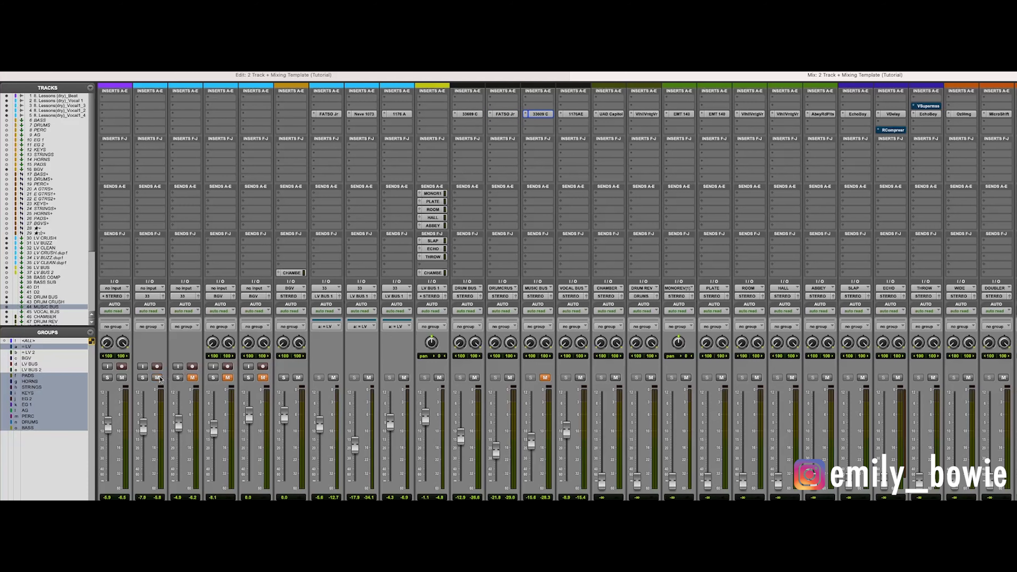
Unmute the Vocal 1 and Vocal 1_3 tracks, and play the session from the Mix window.
{"action": "key", "text": "super+equal"}
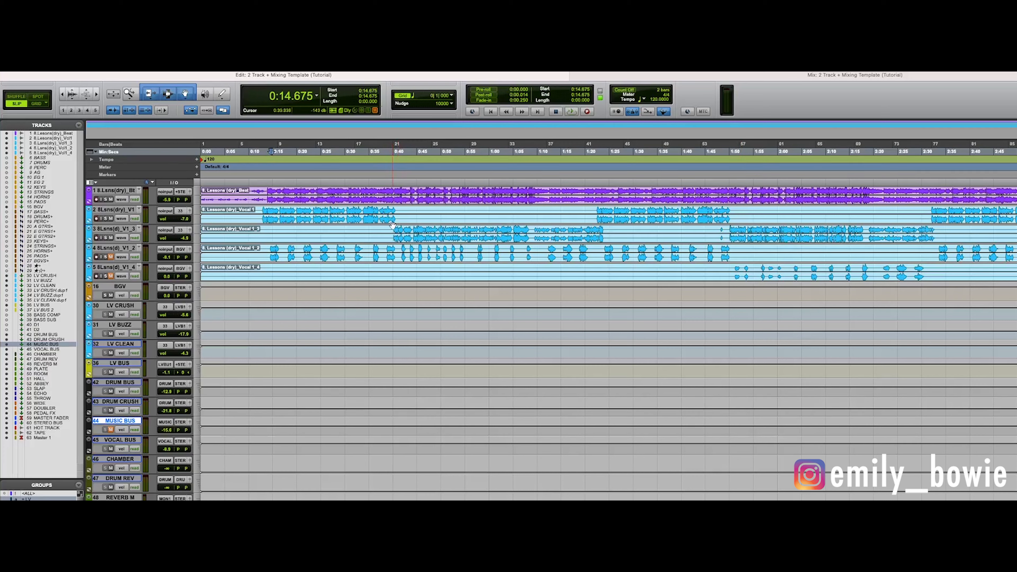
{"action": "key", "text": "super+equal"}
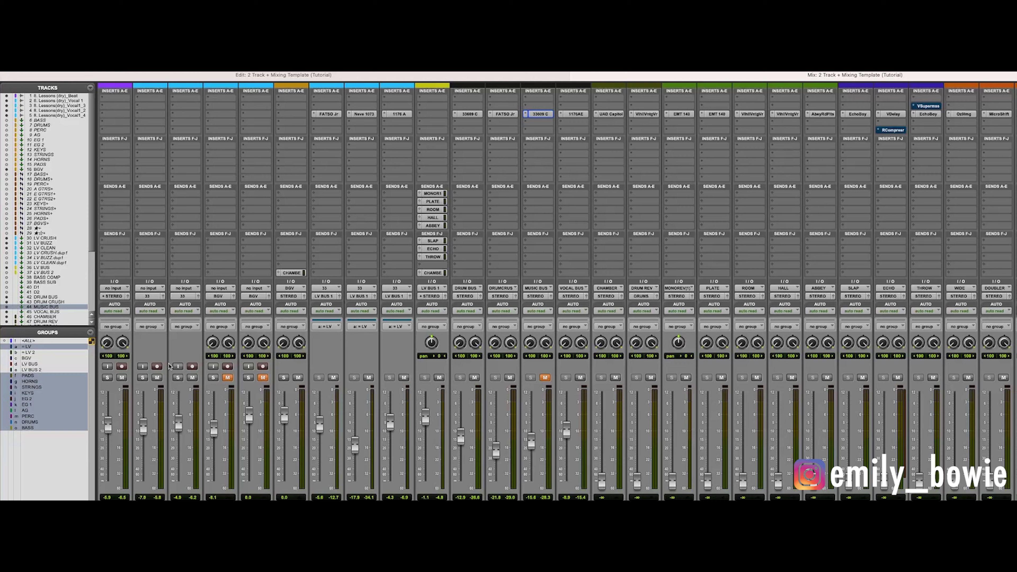
{"action": "key", "text": "space"}
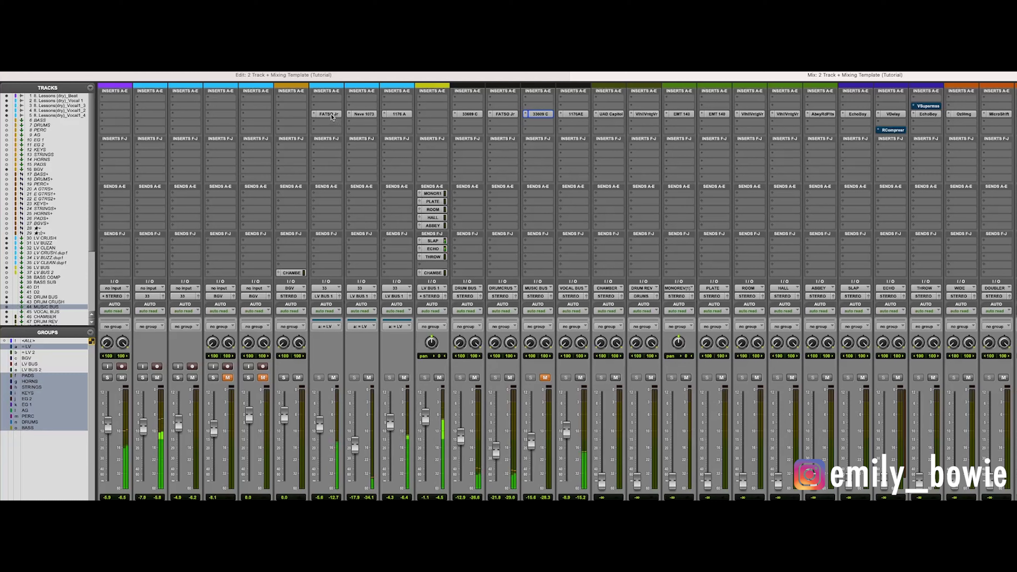
Inspect the 1176 on LV CLEAN, the Neve 1073 on LV BUZZ and the FATSO Jr on LV CRUSH.
{"action": "left_click", "coordinate": [397, 114]}
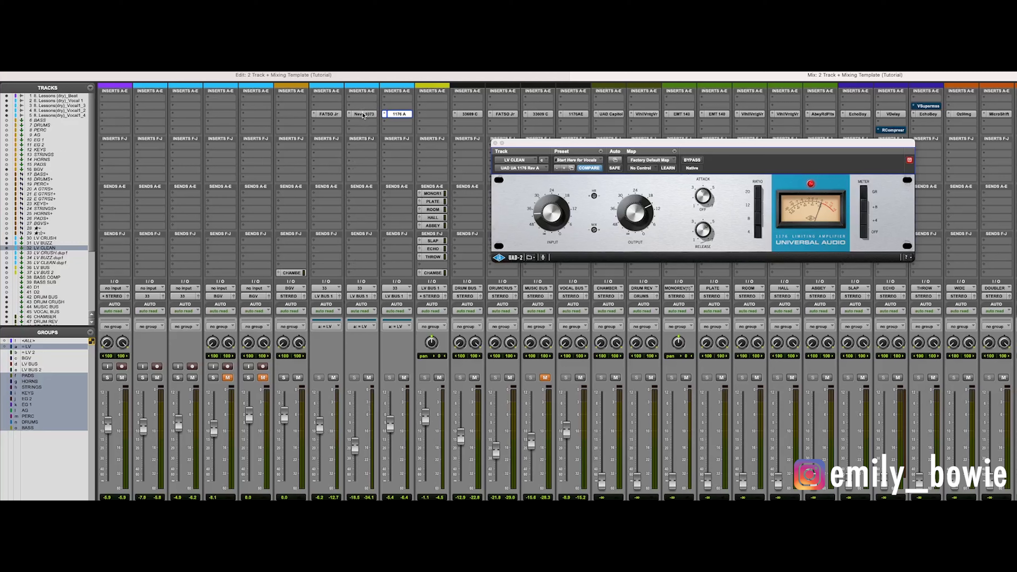
{"action": "left_click", "coordinate": [362, 115]}
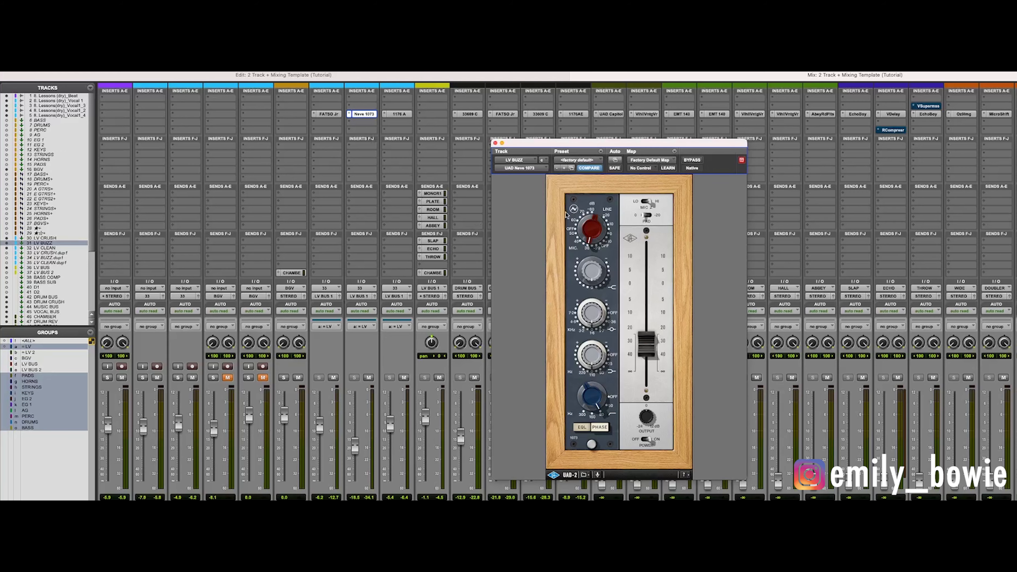
{"action": "left_click", "coordinate": [496, 143]}
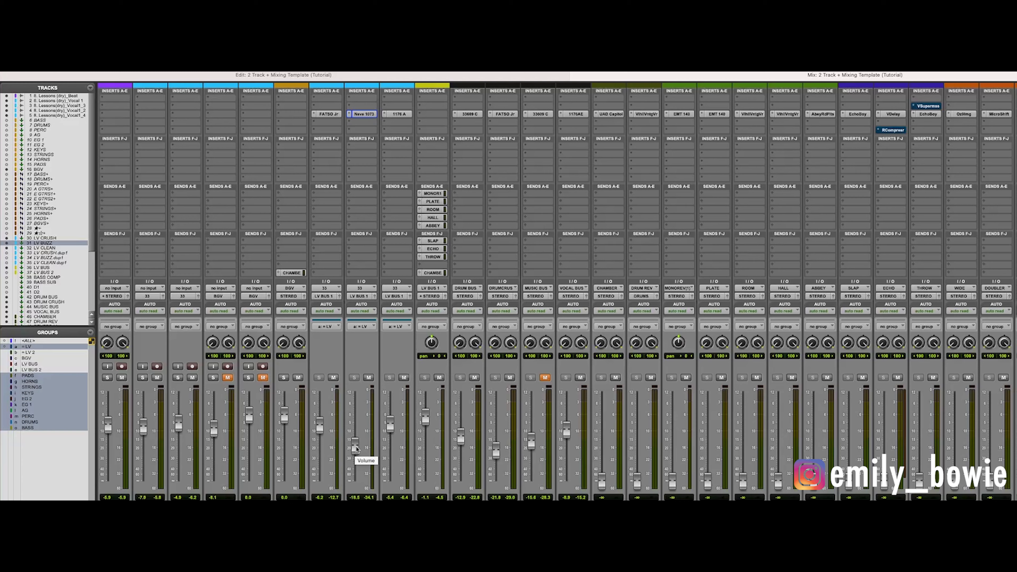
{"action": "left_click", "coordinate": [326, 114]}
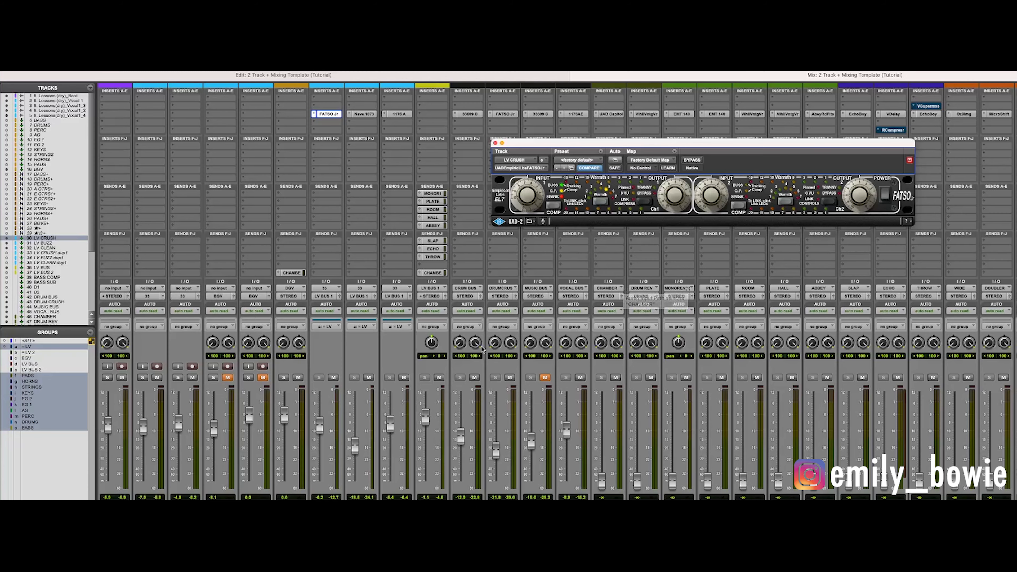
Examine the 1176 Rev A settings on LV CLEAN and close the plug-in.
{"action": "left_click", "coordinate": [398, 114]}
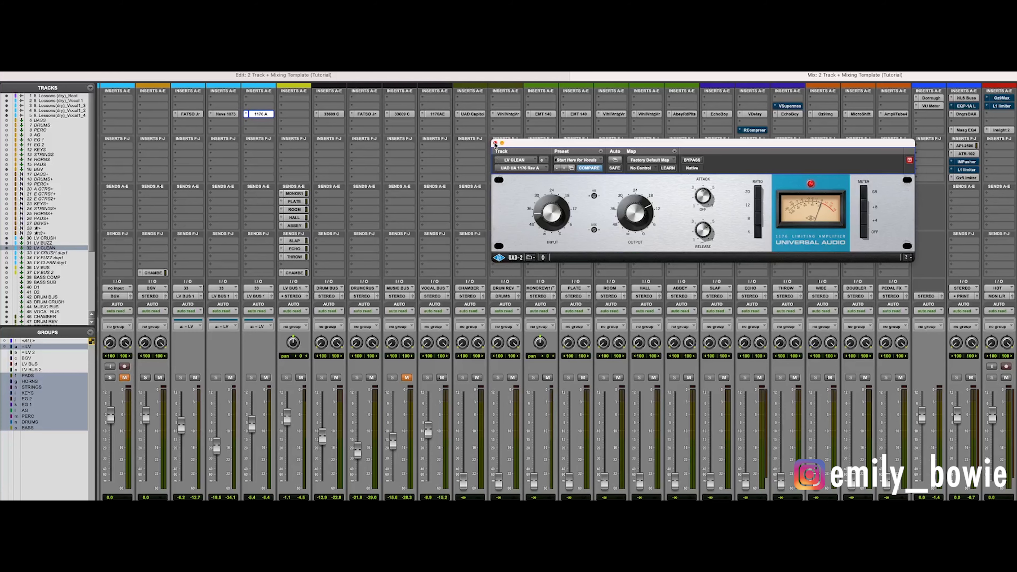
{"action": "left_click", "coordinate": [495, 143]}
{"action": "left_click", "coordinate": [399, 113]}
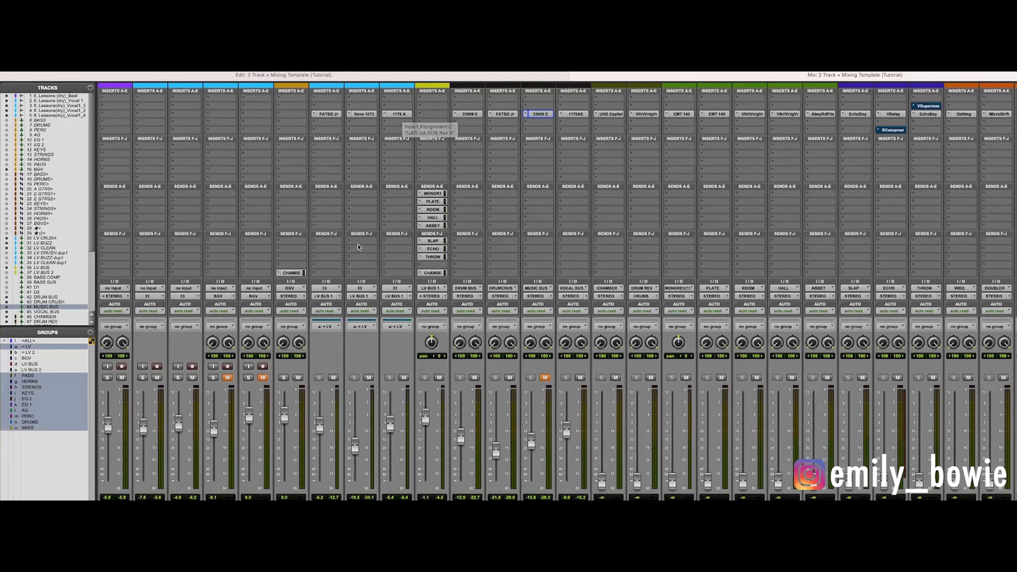
Bypass the 1176 on LV CLEAN, Neve 1073 on LV BUZZ and FATSO Jr on LV CRUSH to compare during playback, and re-enable all three.
{"action": "left_click", "coordinate": [398, 115], "text": "super"}
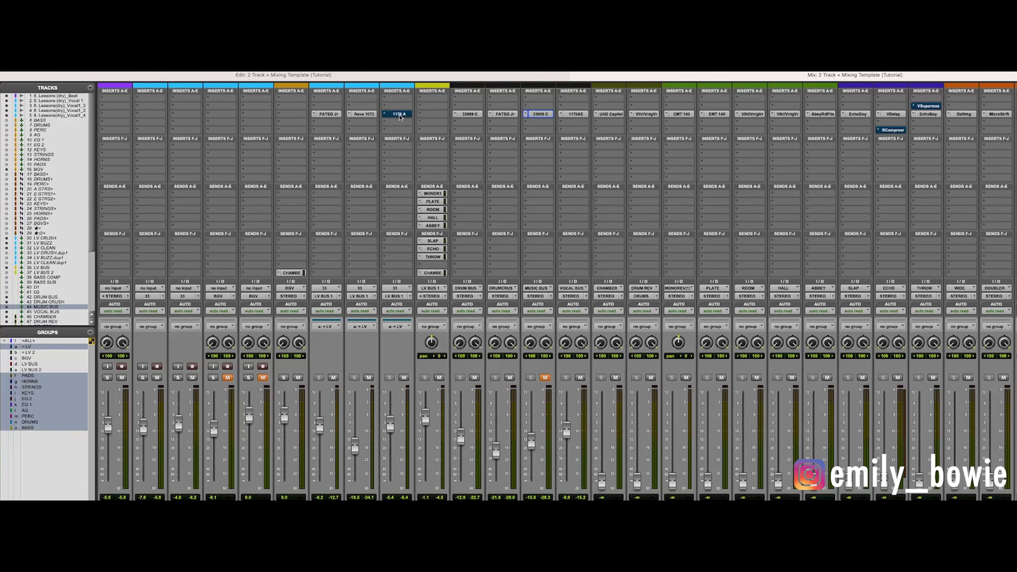
{"action": "left_click", "coordinate": [362, 115], "text": "super"}
{"action": "left_click", "coordinate": [330, 116], "text": "super"}
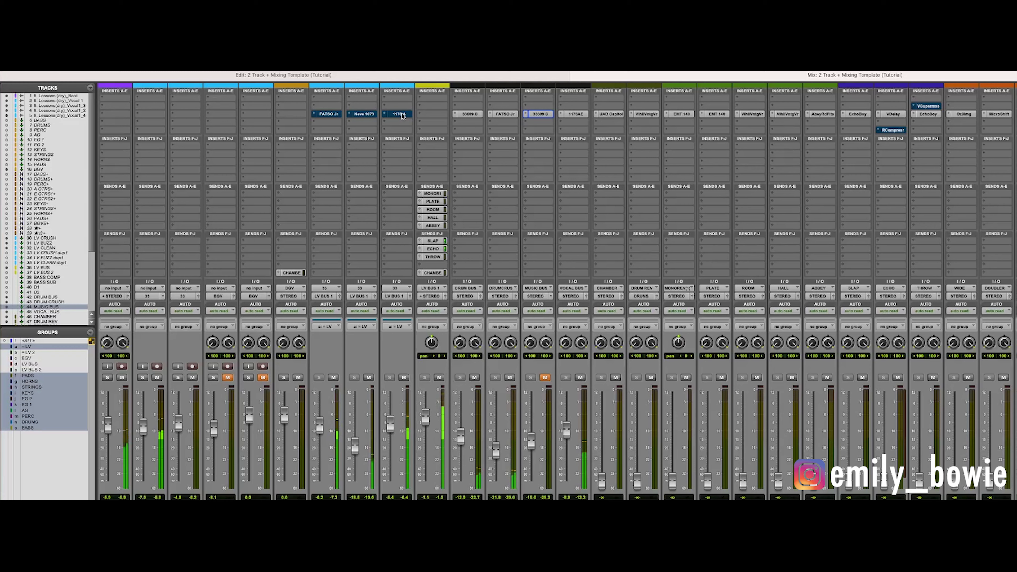
{"action": "left_click", "coordinate": [387, 117], "text": "super"}
{"action": "left_click", "coordinate": [358, 114], "text": "super"}
{"action": "left_click", "coordinate": [333, 115], "text": "super"}
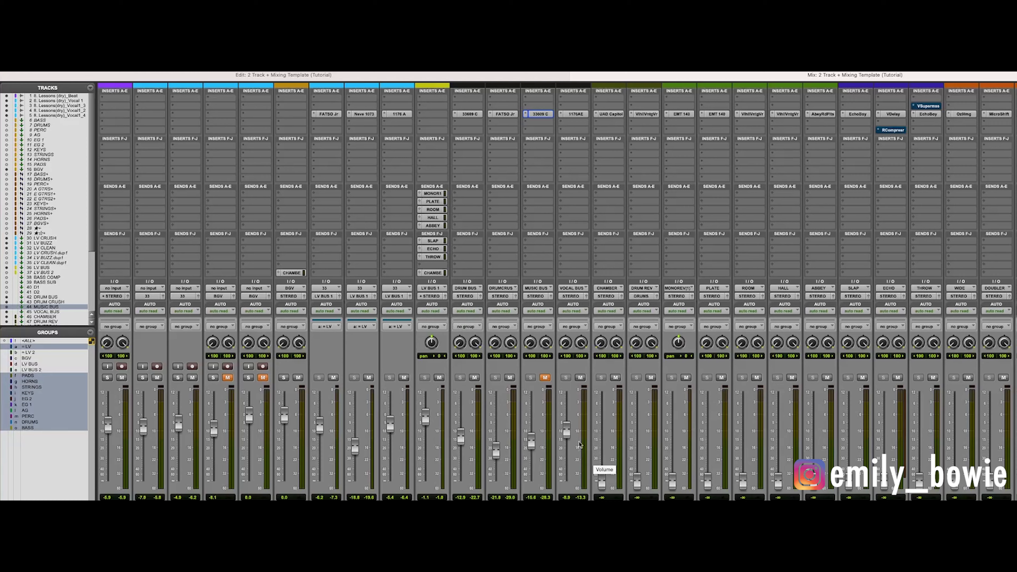
Inspect the 1176AE on VOCAL BUS during playback, compare it bypassed and active, and close the plug-in.
{"action": "left_click", "coordinate": [576, 114]}
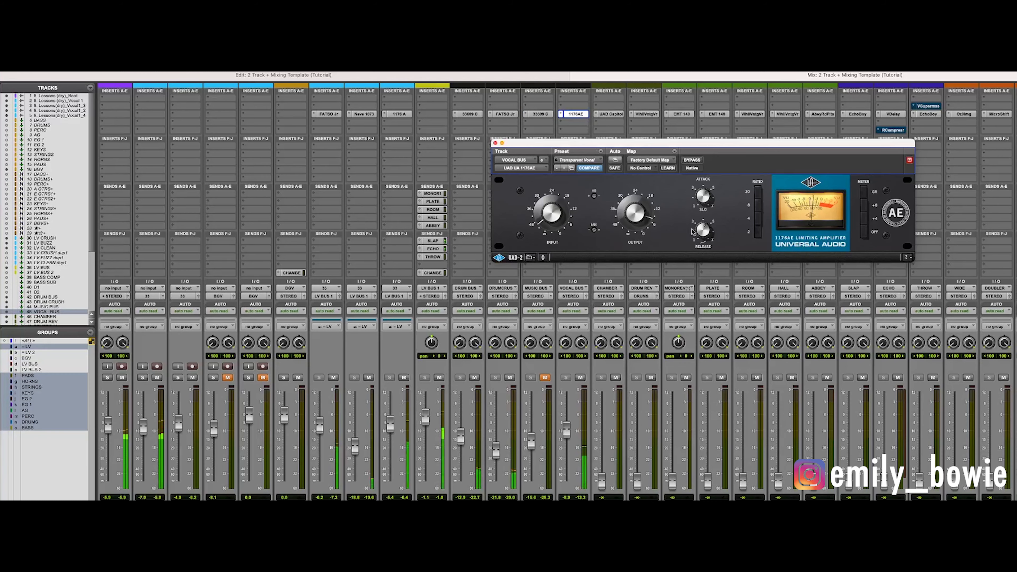
{"action": "left_click", "coordinate": [691, 160]}
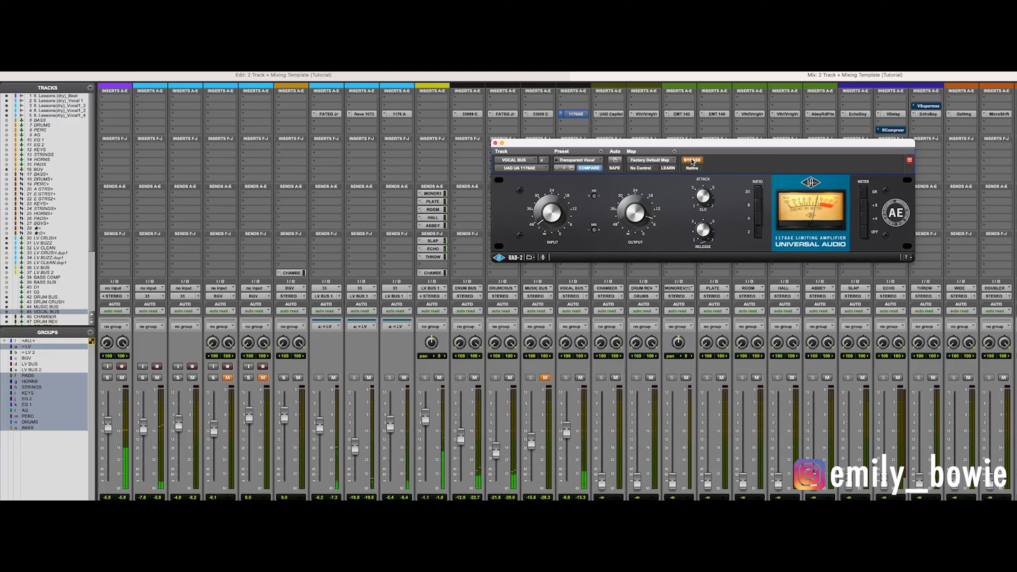
{"action": "left_click", "coordinate": [691, 160]}
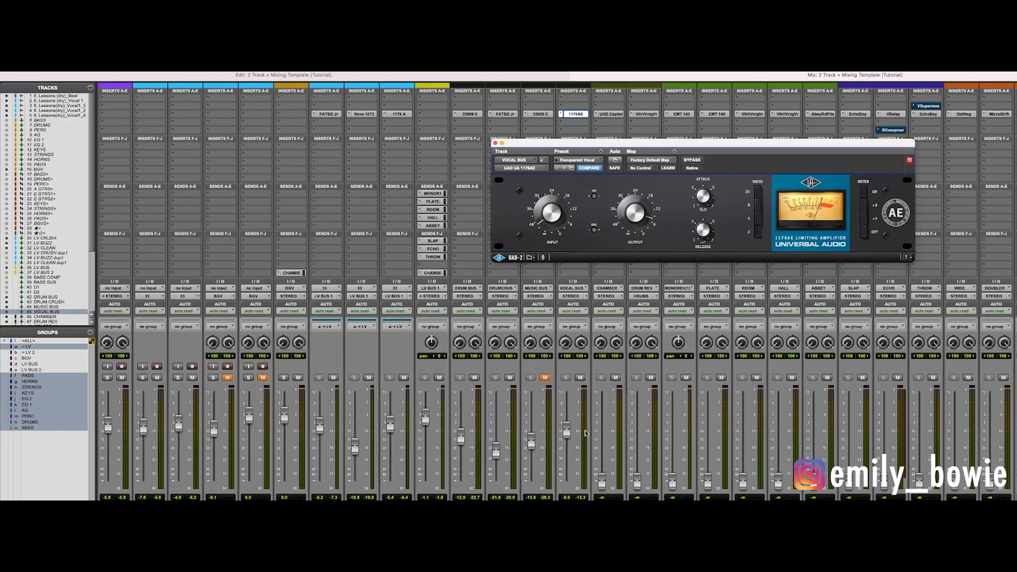
{"action": "left_click", "coordinate": [495, 143]}
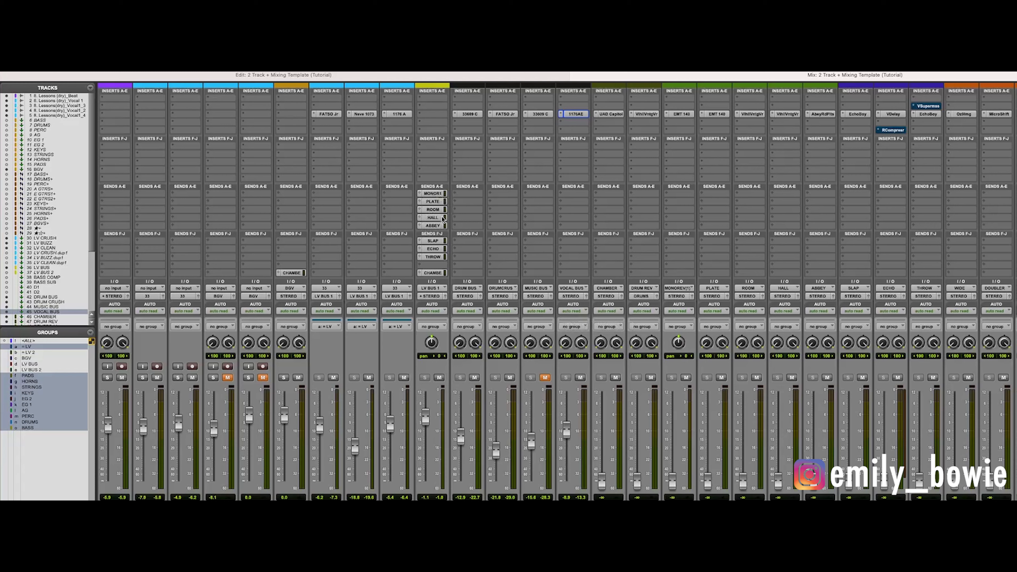